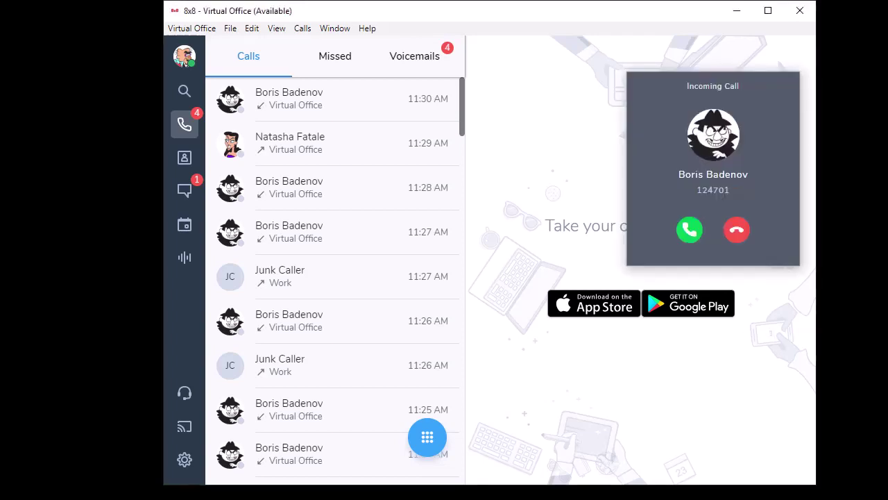
- Answer the incoming call and start a transfer from its options menu
{"action": "left_click", "coordinate": [691, 233]}
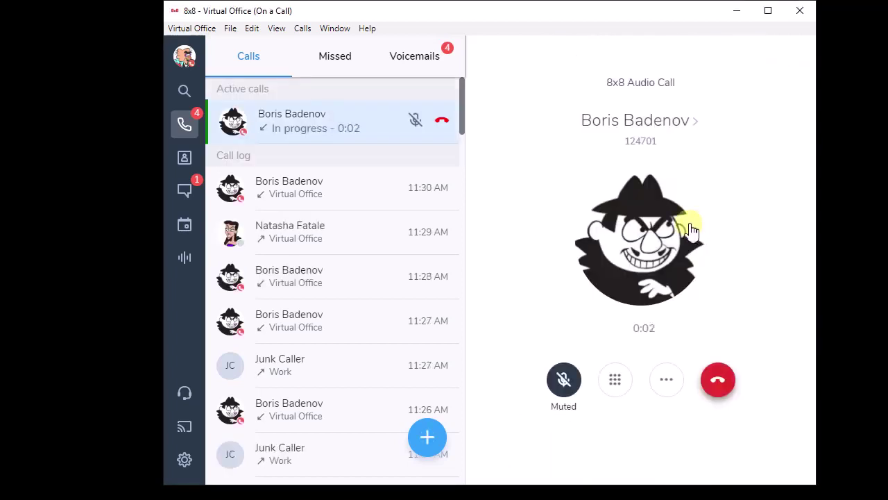
{"action": "left_click", "coordinate": [666, 390]}
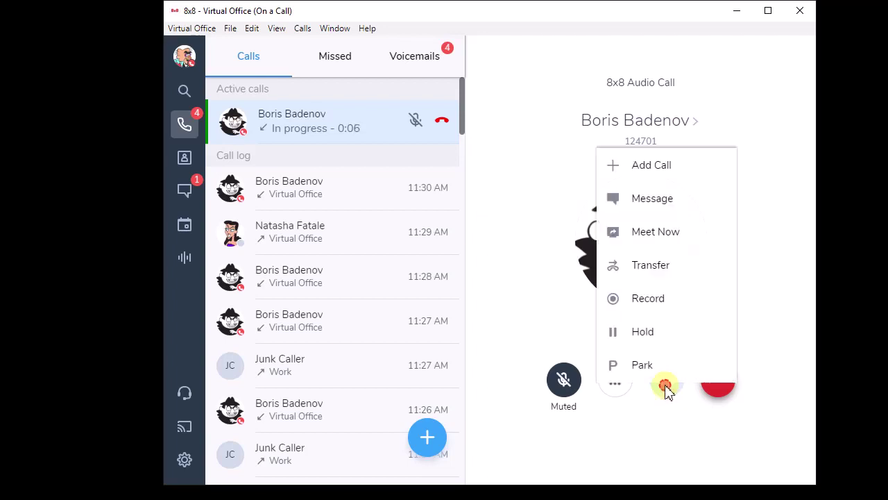
{"action": "left_click", "coordinate": [652, 268]}
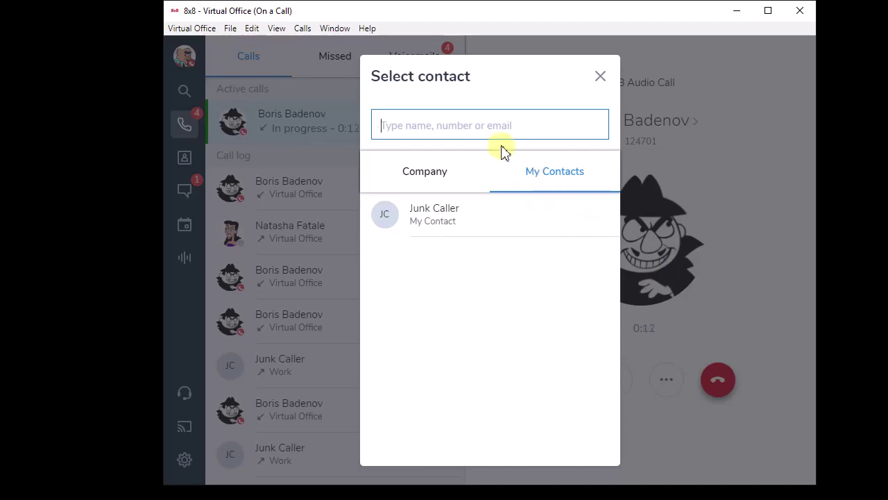
- Browse the Company directory in the transfer picker, then return to My Contacts
{"action": "left_click", "coordinate": [426, 177]}
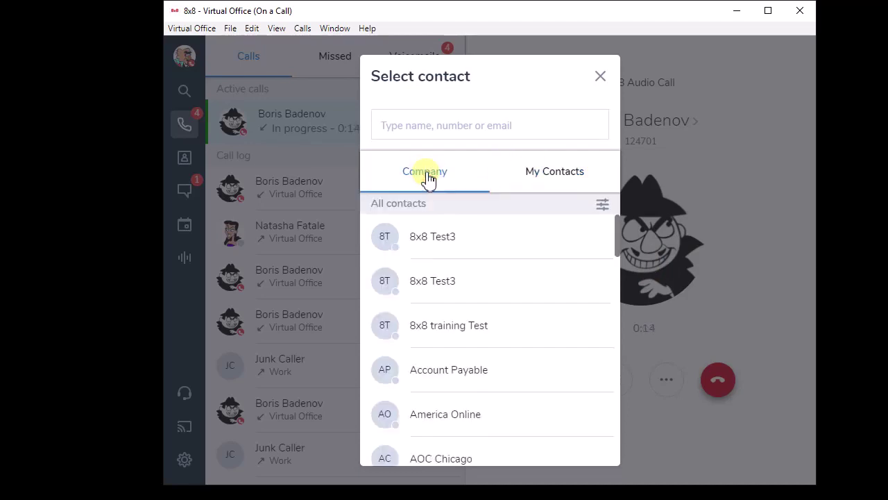
{"action": "left_click_drag", "start_coordinate": [616, 228], "coordinate": [615, 302]}
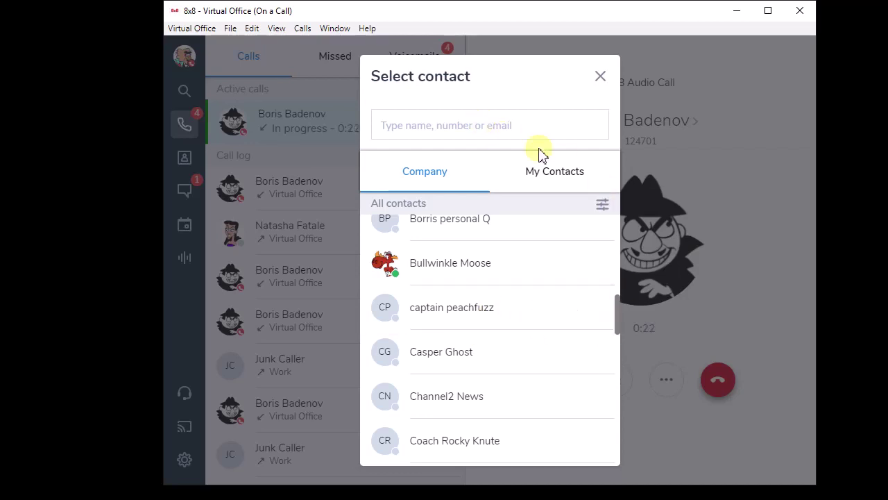
{"action": "left_click", "coordinate": [557, 177]}
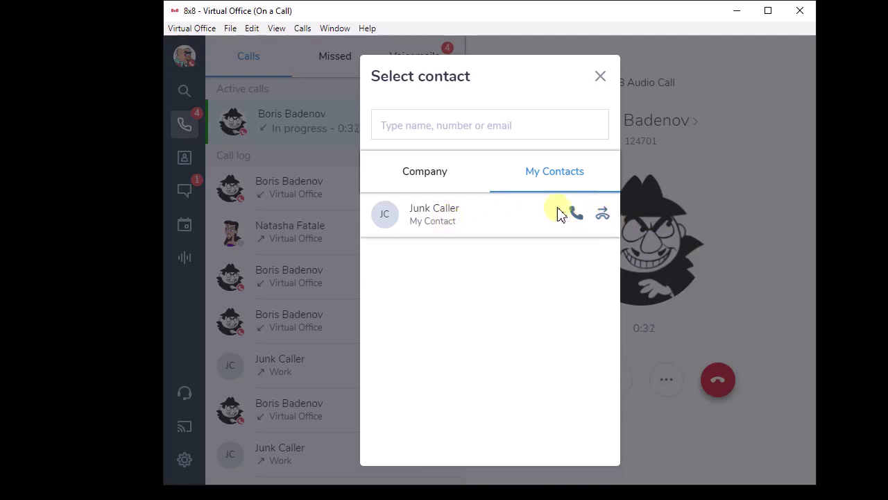
- Search the outside phone number in Select contact and Direct Transfer the call to it
{"action": "left_click", "coordinate": [448, 127]}
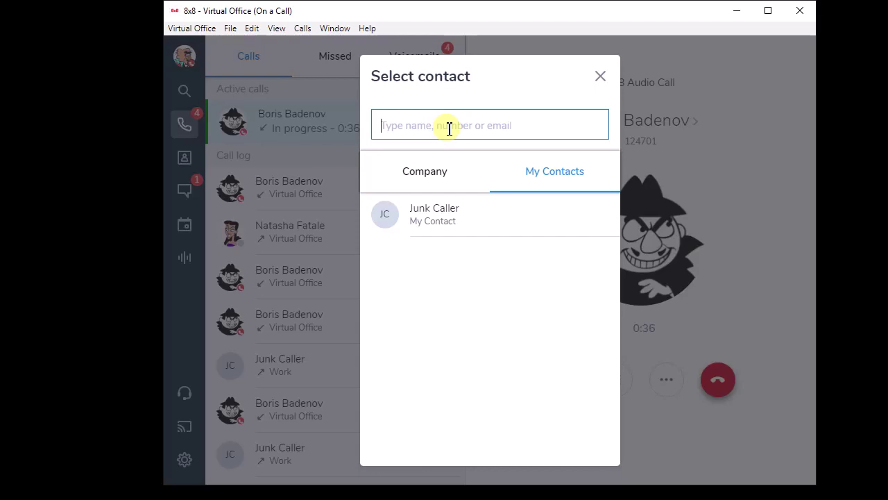
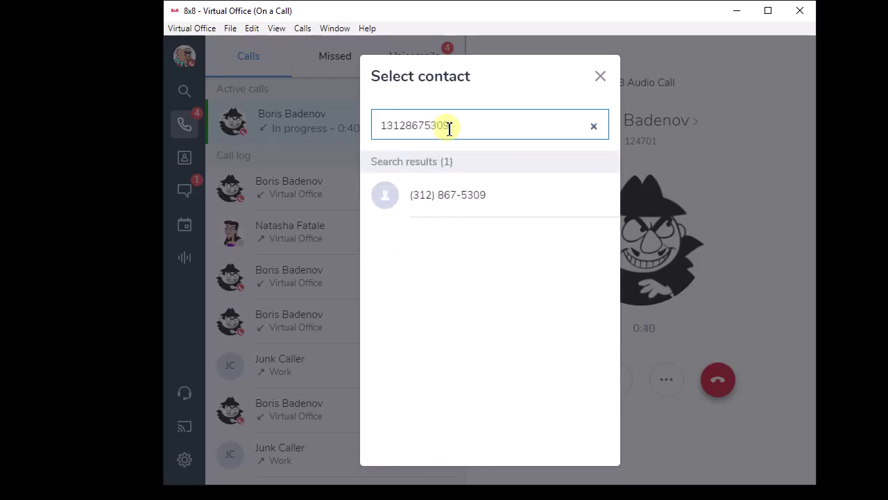
{"action": "mouse_move", "coordinate": [465, 197]}
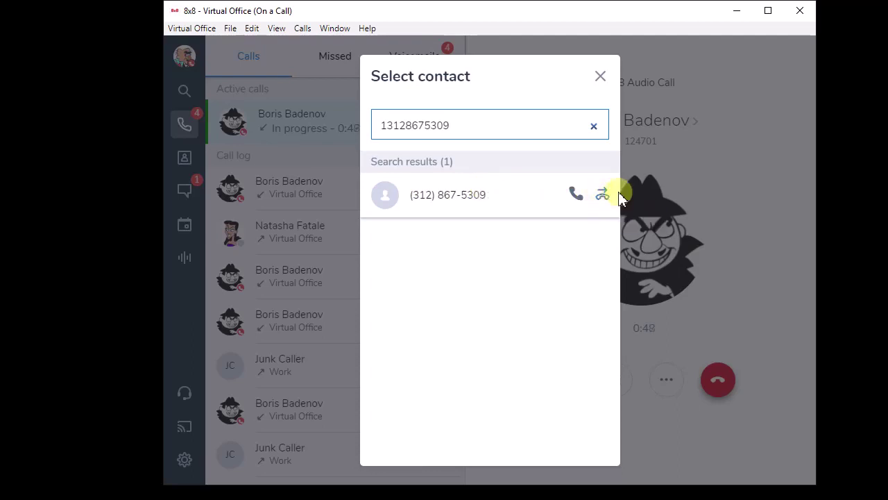
{"action": "mouse_move", "coordinate": [495, 180]}
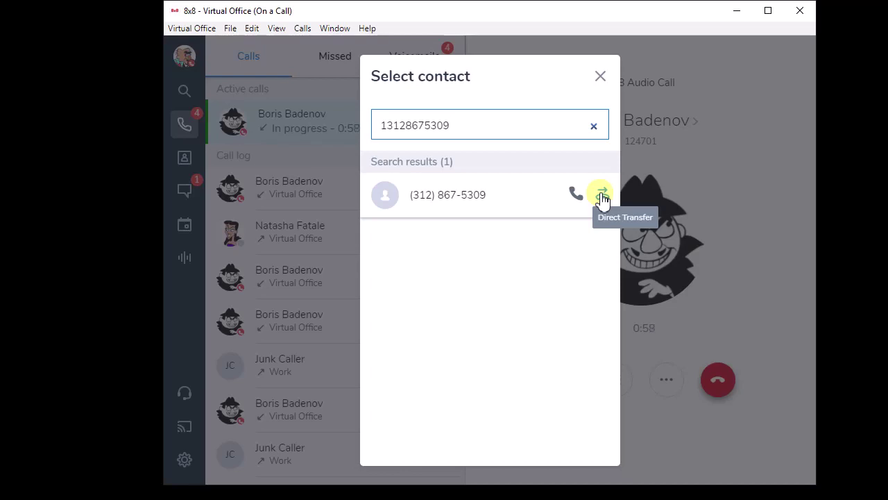
{"action": "left_click", "coordinate": [602, 196]}
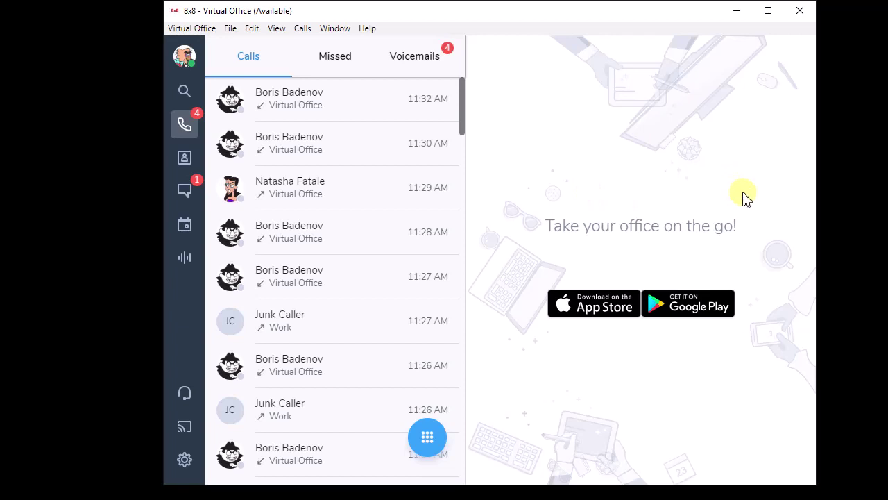
- Answer the new call and use Direct Transfer on the Junk Caller contact
{"action": "left_click", "coordinate": [690, 227]}
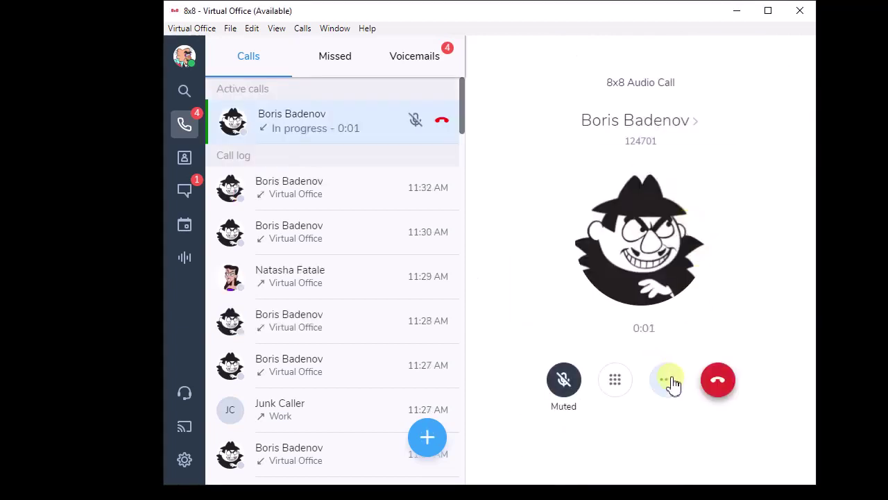
{"action": "left_click", "coordinate": [668, 381]}
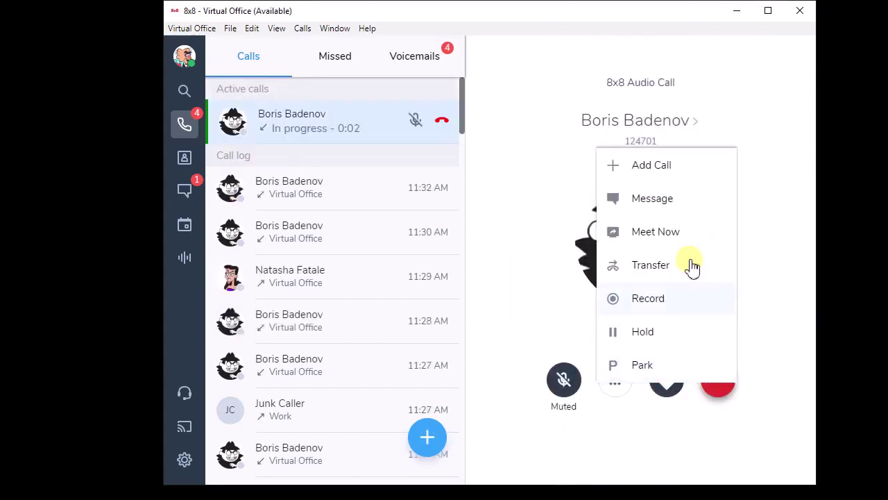
{"action": "left_click", "coordinate": [657, 266]}
{"action": "mouse_move", "coordinate": [423, 209]}
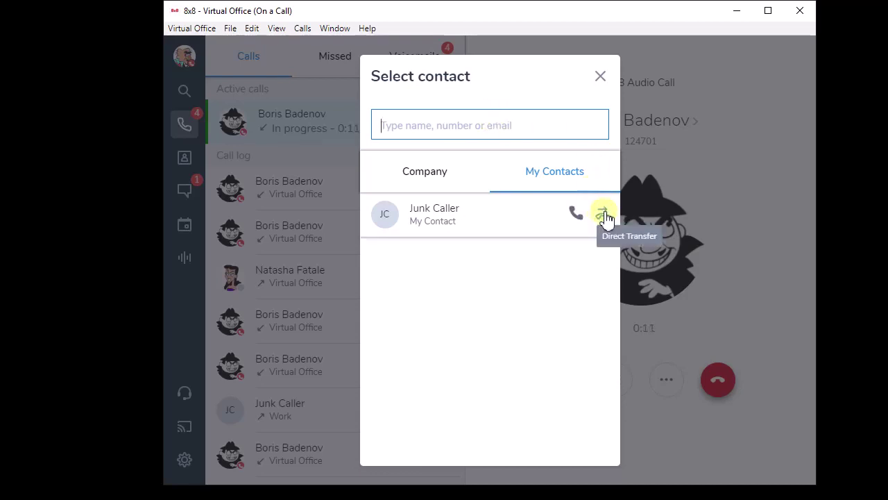
{"action": "left_click", "coordinate": [603, 213]}
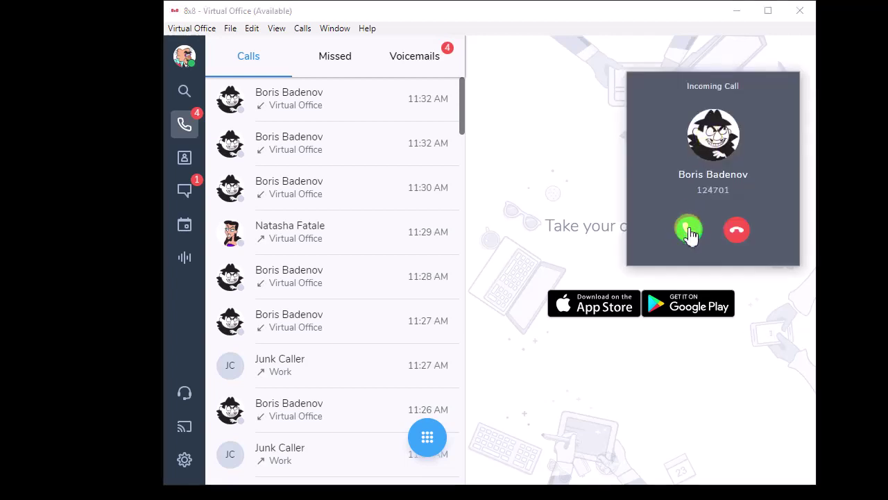
- Answer the new call, mute it with Ctrl+M, and start a transfer
{"action": "left_click", "coordinate": [688, 230]}
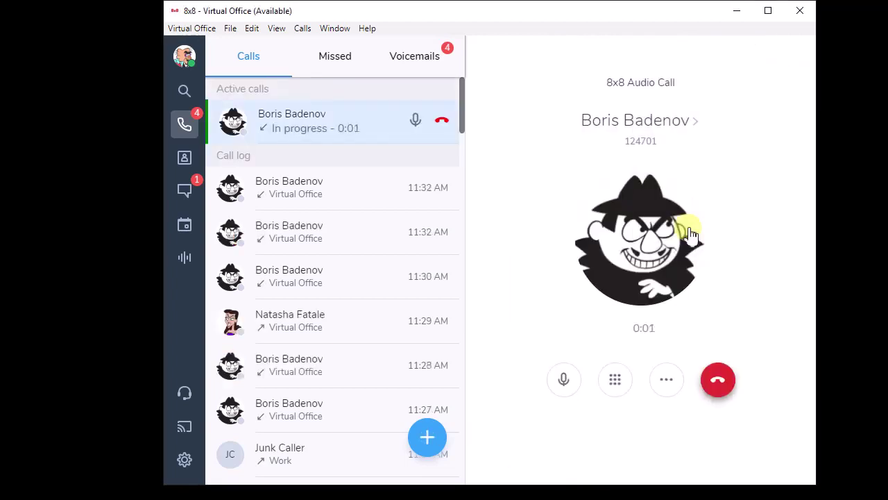
{"action": "key", "text": "ctrl+m"}
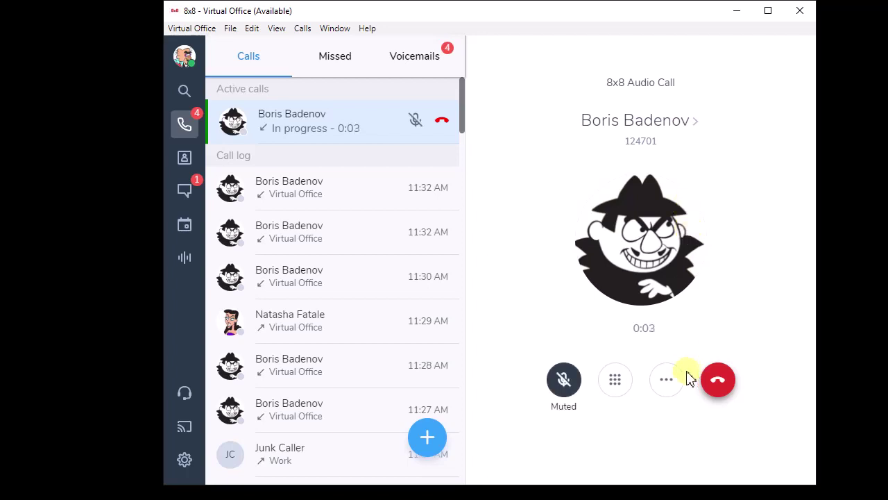
{"action": "left_click", "coordinate": [668, 386]}
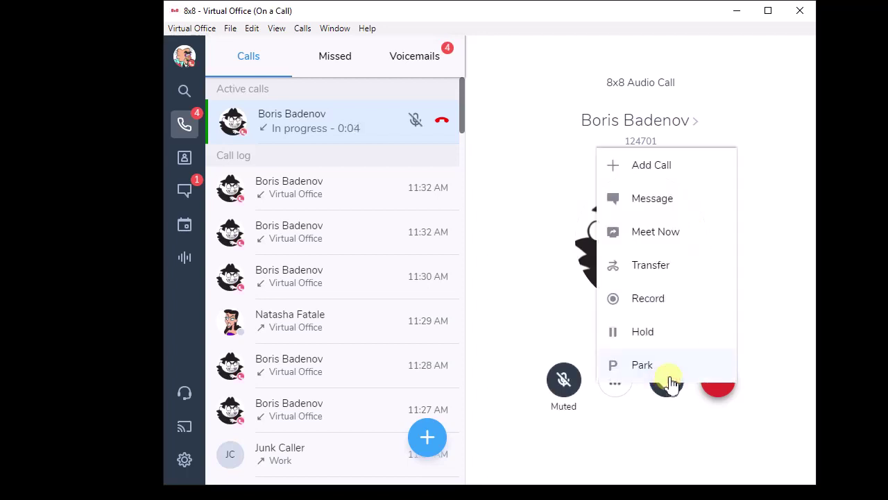
{"action": "left_click", "coordinate": [663, 266]}
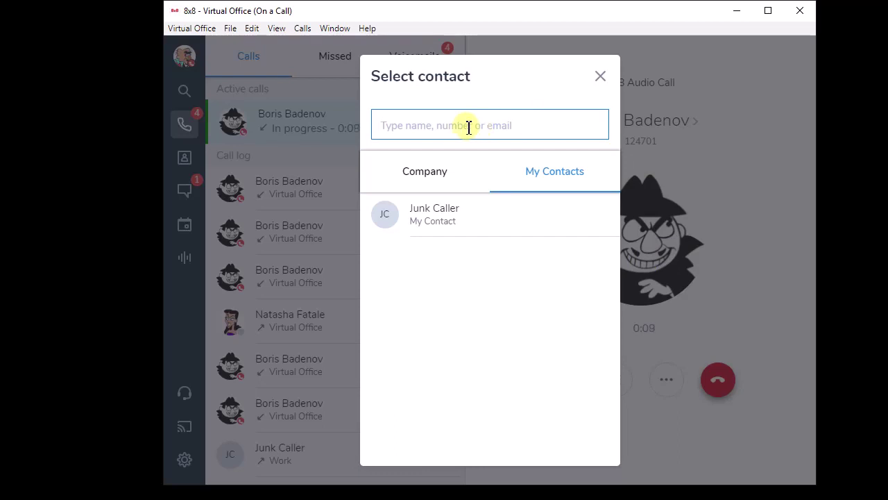
- Search the Company directory for 'nata' to find the Office Manager
{"action": "left_click", "coordinate": [422, 176]}
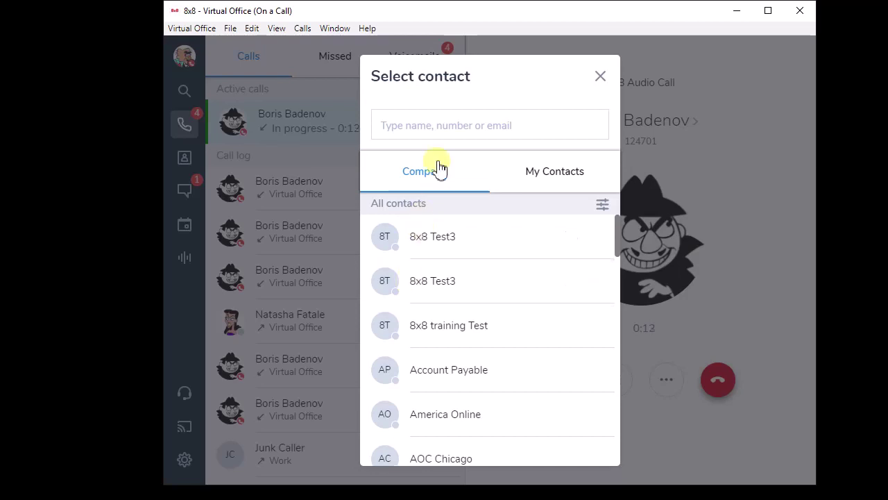
{"action": "left_click", "coordinate": [541, 125]}
{"action": "type", "text": "nata"}
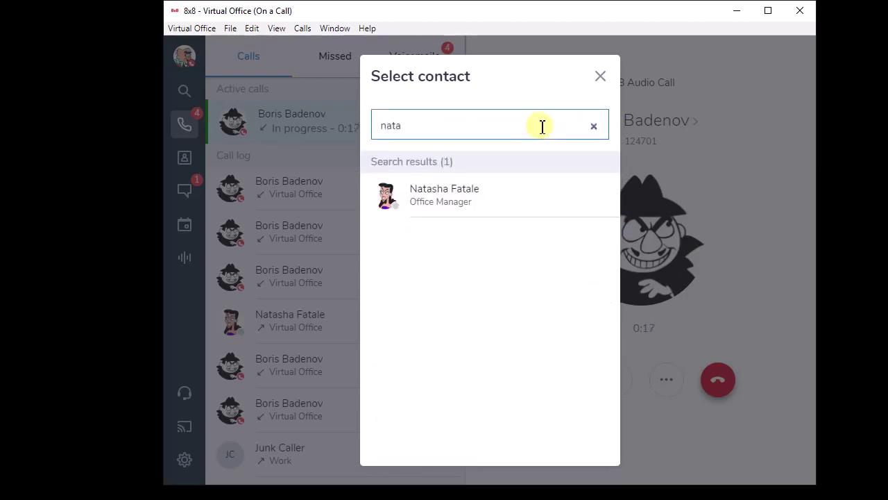
{"action": "mouse_move", "coordinate": [548, 197]}
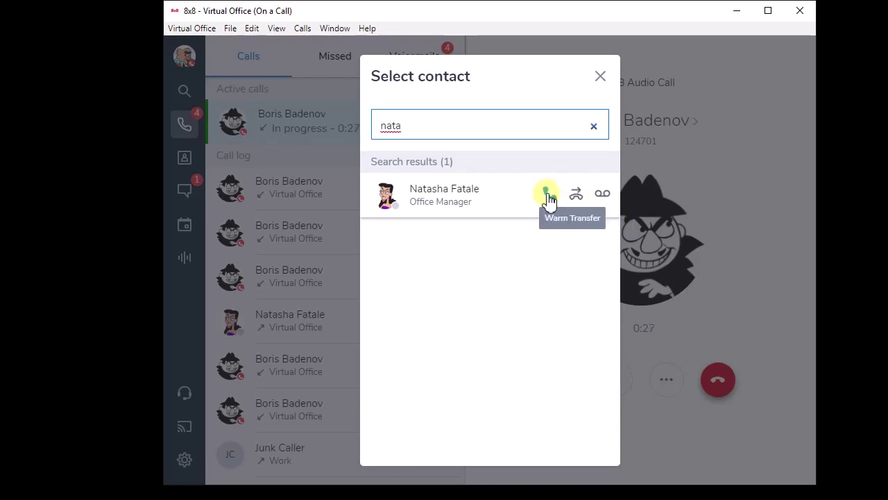
- Ring the Office Manager via Warm Transfer, then hand the held caller over to her
{"action": "left_click", "coordinate": [547, 195]}
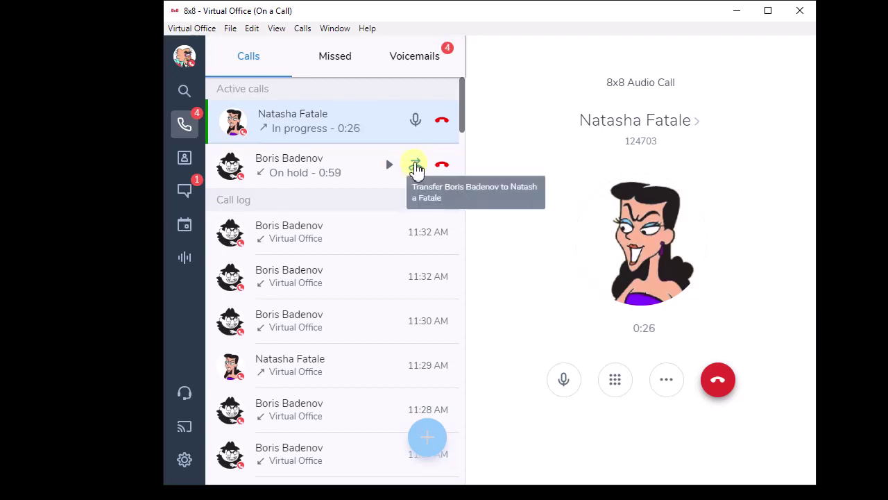
{"action": "left_click", "coordinate": [416, 166]}
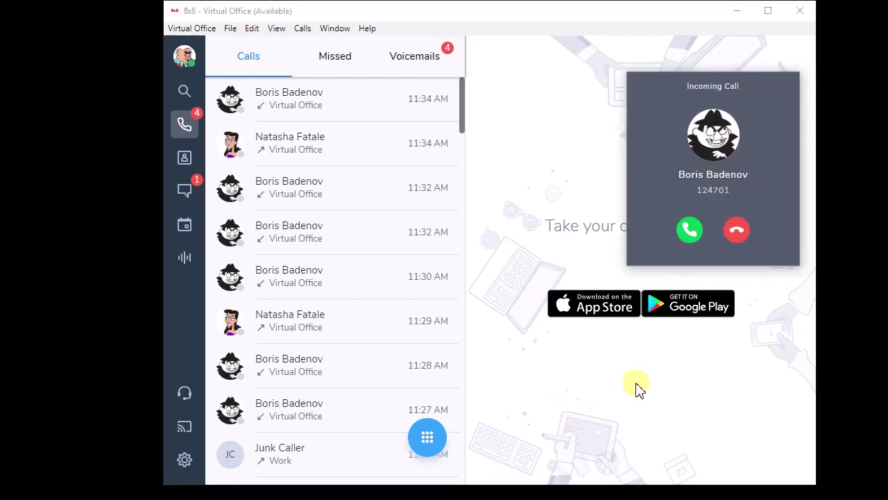
- Answer the new call and warm-transfer ring the Office Manager found by searching 'nata'
{"action": "left_click", "coordinate": [690, 229]}
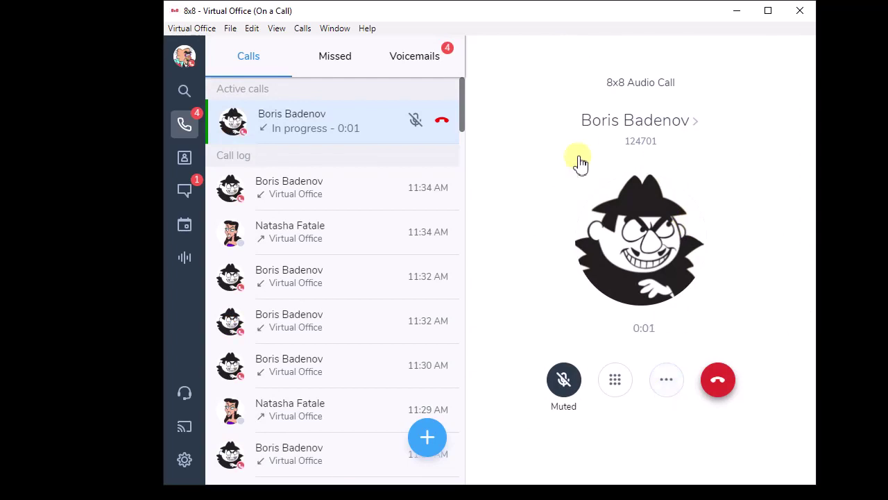
{"action": "left_click", "coordinate": [666, 381]}
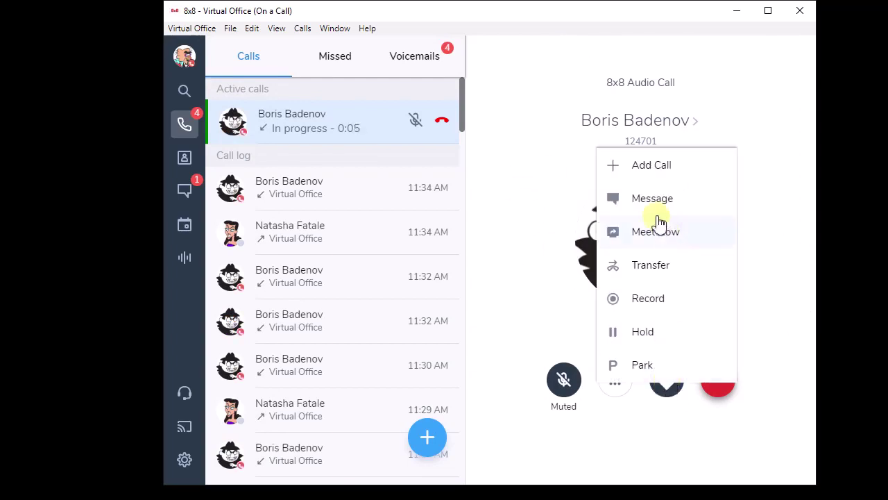
{"action": "left_click", "coordinate": [652, 265]}
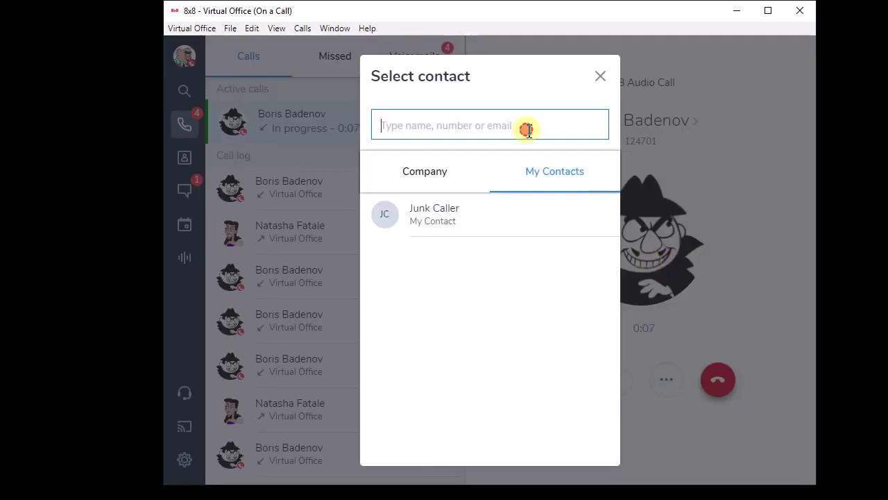
{"action": "type", "text": "nata"}
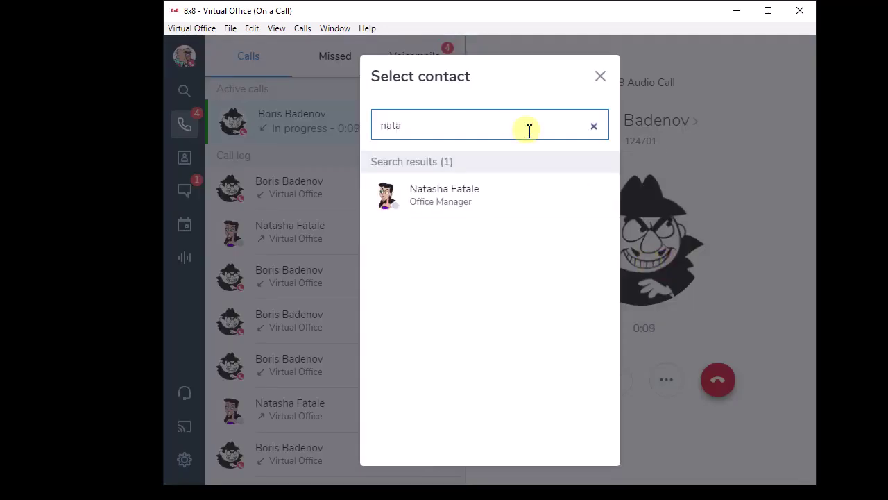
{"action": "mouse_move", "coordinate": [545, 199]}
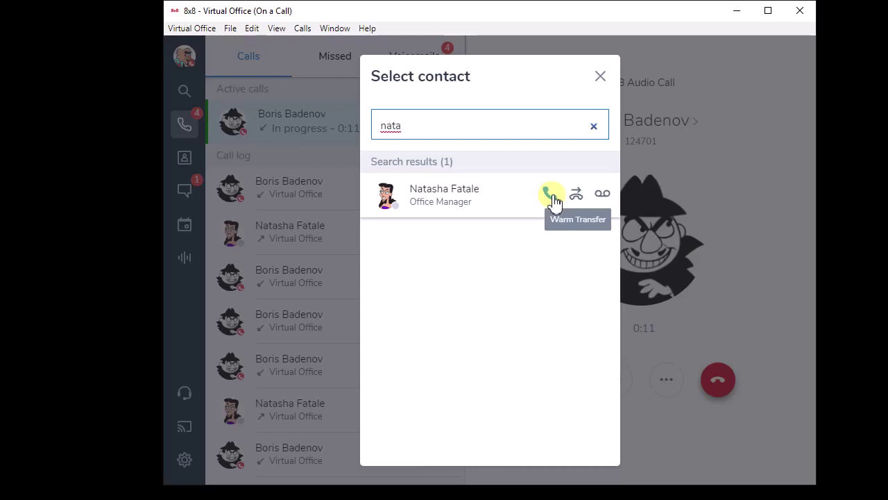
{"action": "left_click", "coordinate": [552, 196]}
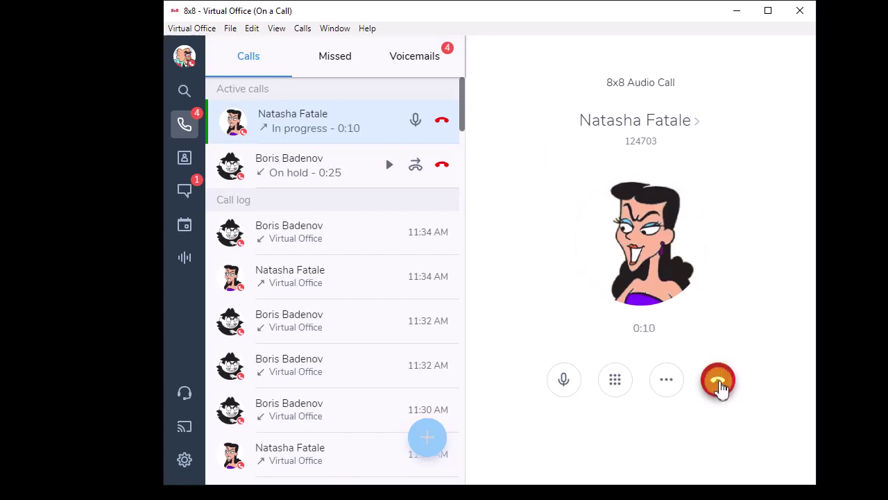
- End the Office Manager consult, resume the held caller, and mute the microphone
{"action": "left_click", "coordinate": [719, 387]}
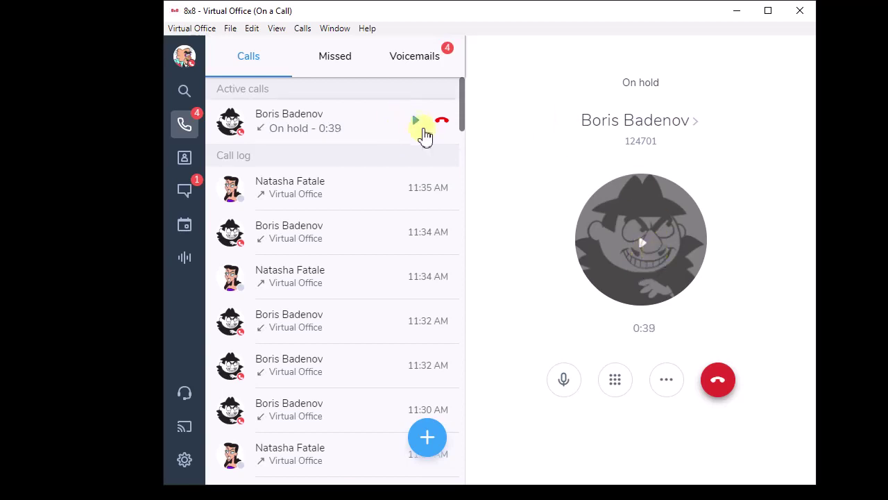
{"action": "left_click", "coordinate": [415, 123]}
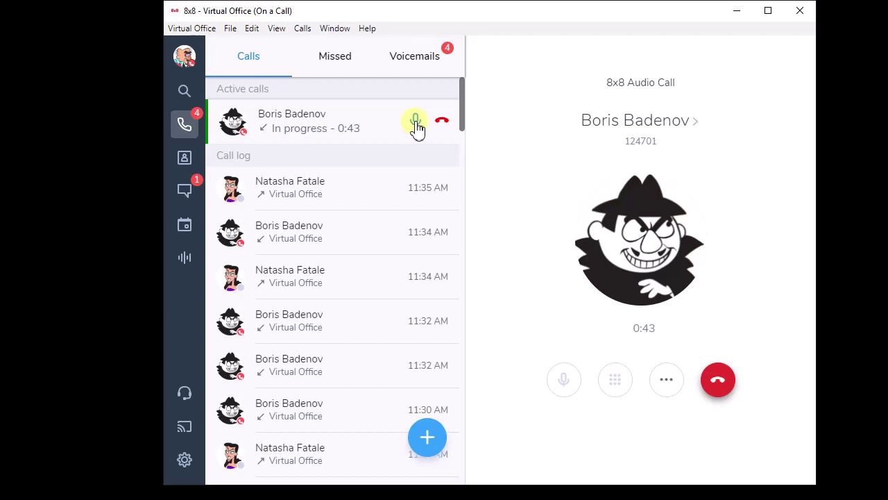
{"action": "left_click", "coordinate": [416, 124]}
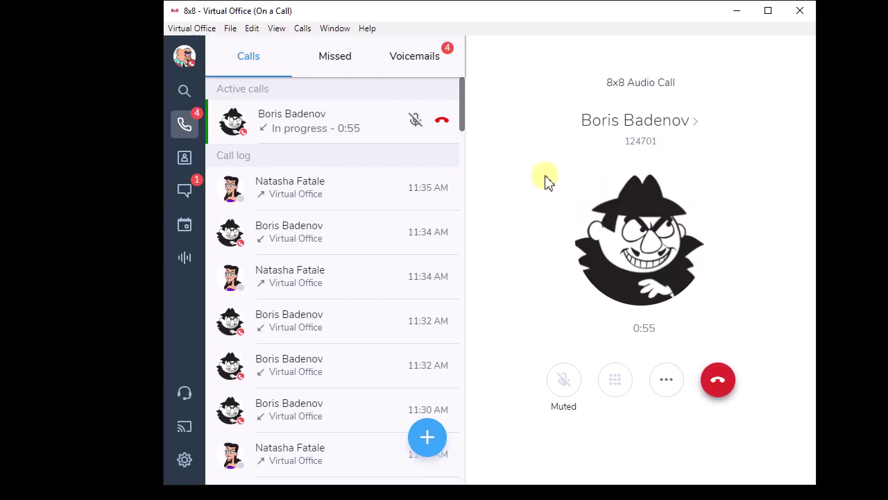
- Search 'nata' in the transfer picker and send the caller to the Office Manager's voicemail
{"action": "left_click", "coordinate": [670, 383]}
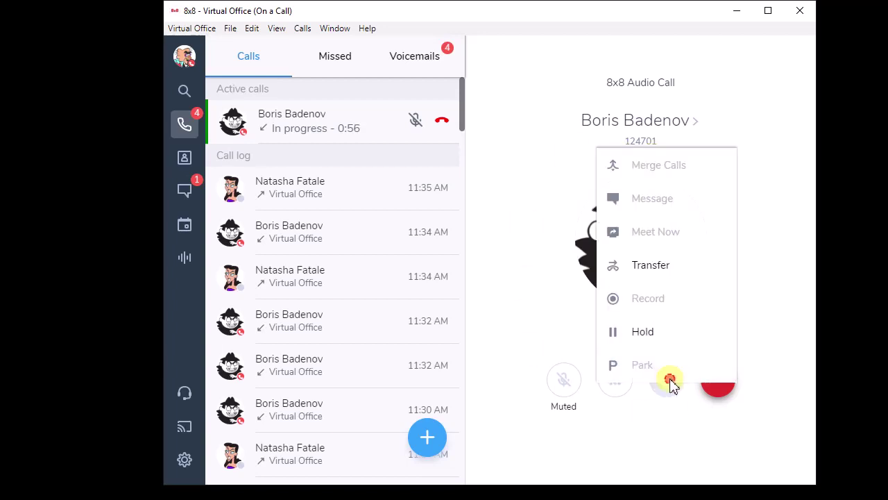
{"action": "left_click", "coordinate": [656, 268]}
{"action": "left_click", "coordinate": [476, 132]}
{"action": "type", "text": "nata"}
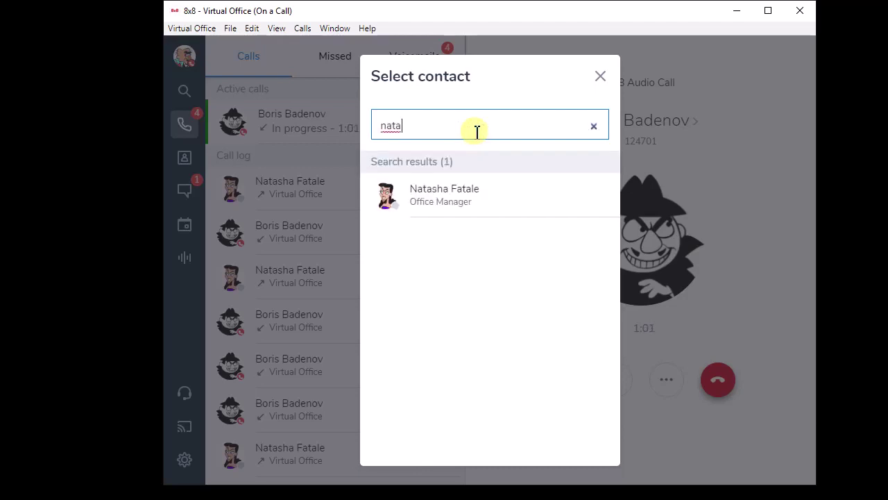
{"action": "mouse_move", "coordinate": [470, 204]}
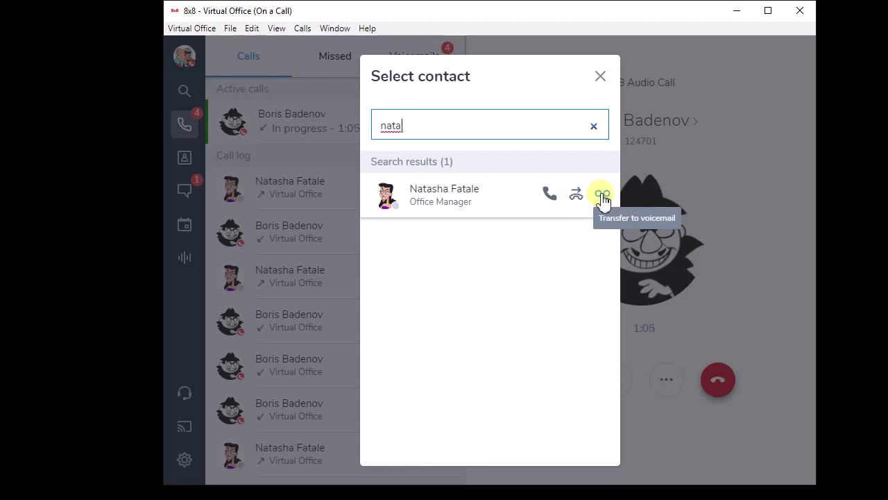
{"action": "left_click", "coordinate": [602, 196]}
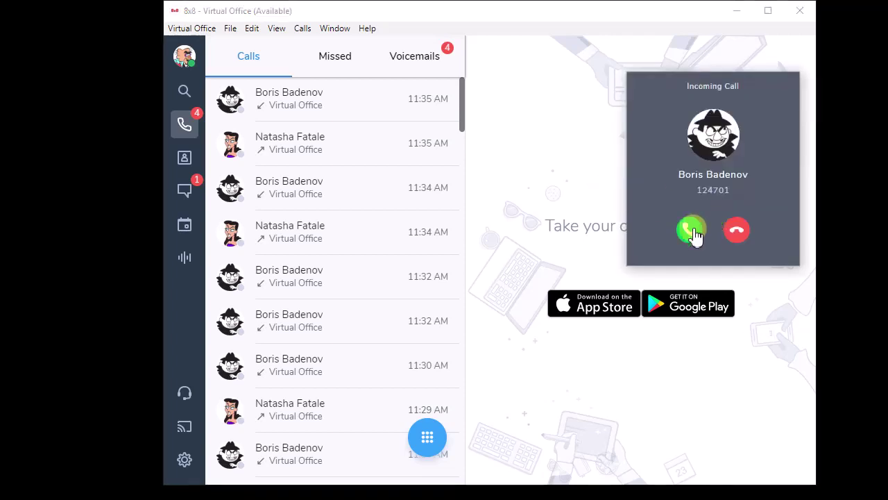
- Answer the incoming call and mute the microphone with Ctrl+Shift+M
{"action": "left_click", "coordinate": [692, 231]}
{"action": "key", "text": "ctrl+shift+m"}
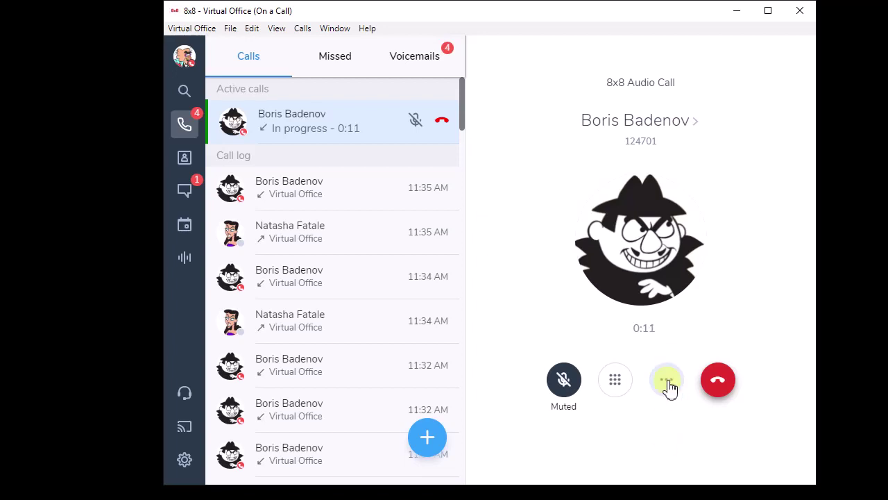
- Use Add Call to dial the Office Manager, found by searching 'nat', holding the caller
{"action": "left_click", "coordinate": [667, 387]}
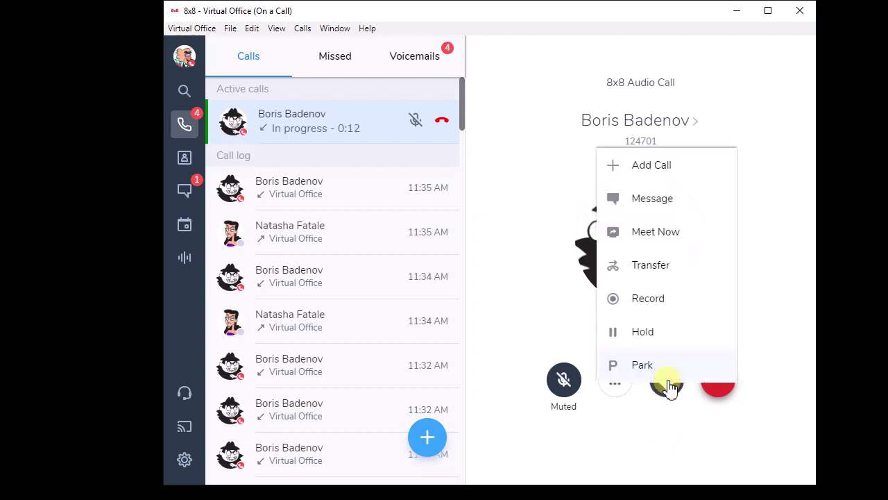
{"action": "left_click", "coordinate": [663, 166]}
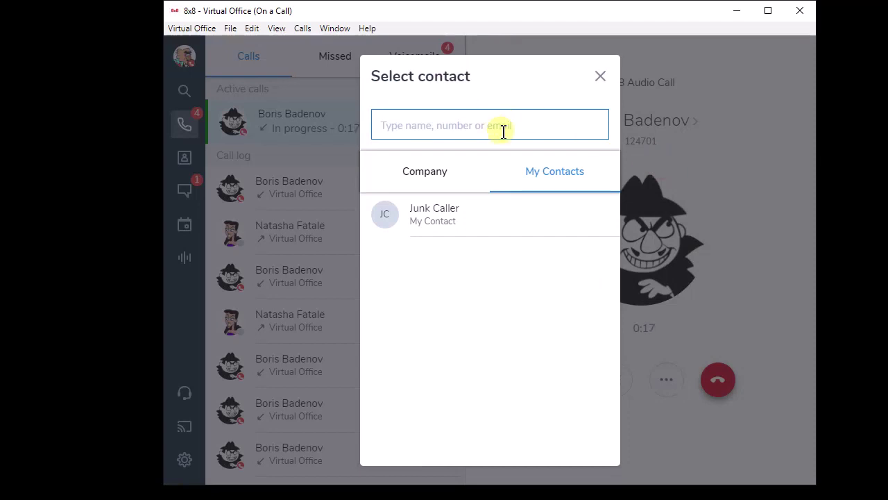
{"action": "type", "text": "nat"}
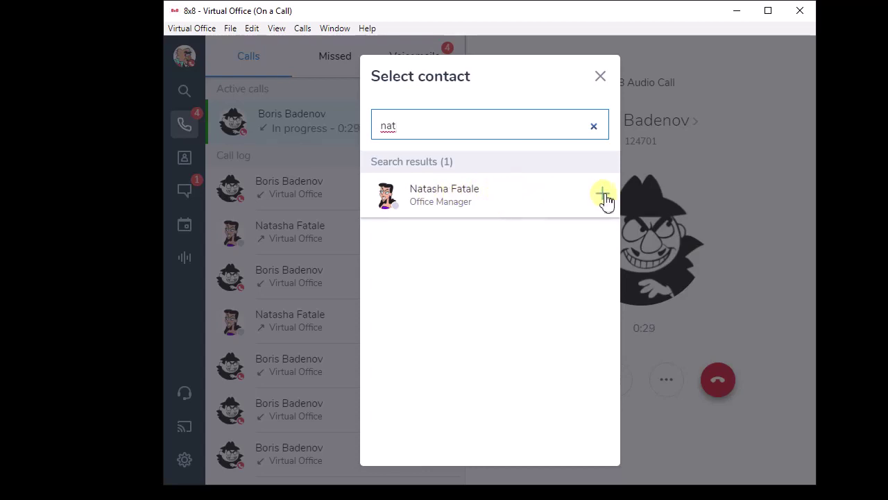
{"action": "left_click", "coordinate": [603, 197]}
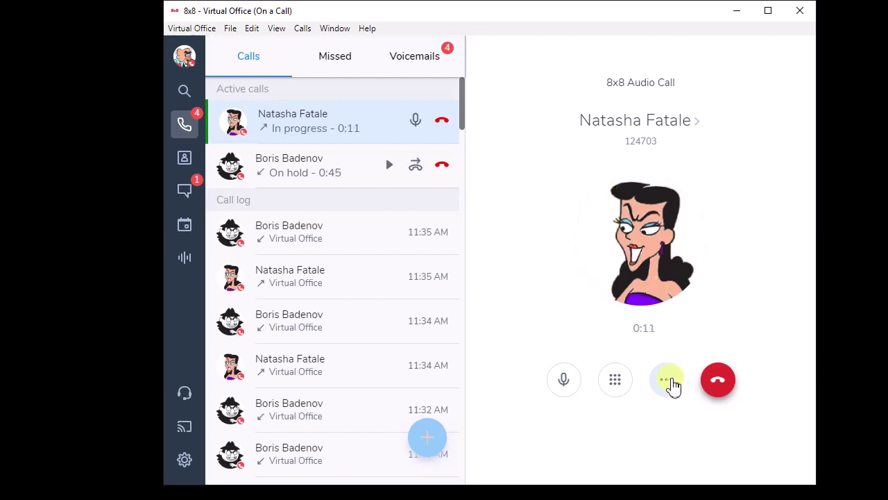
- Merge the caller and Office Manager calls into a conference, then mute with Ctrl+M
{"action": "left_click", "coordinate": [670, 383]}
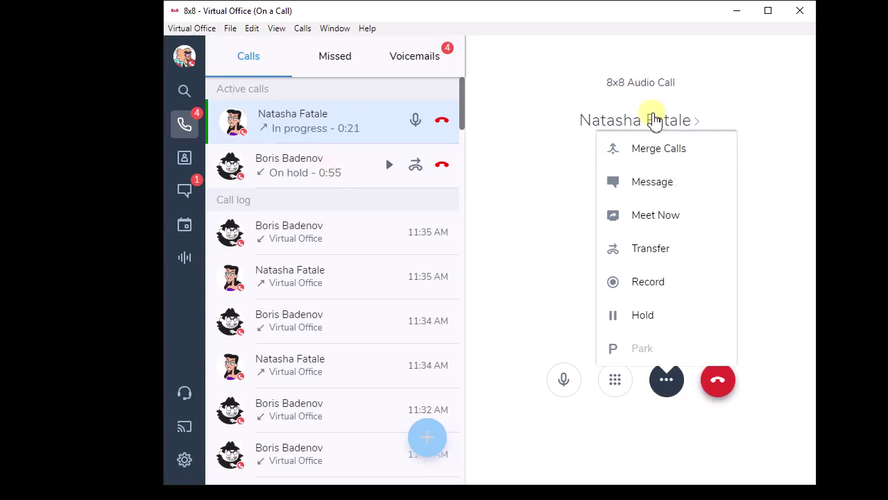
{"action": "left_click", "coordinate": [658, 150]}
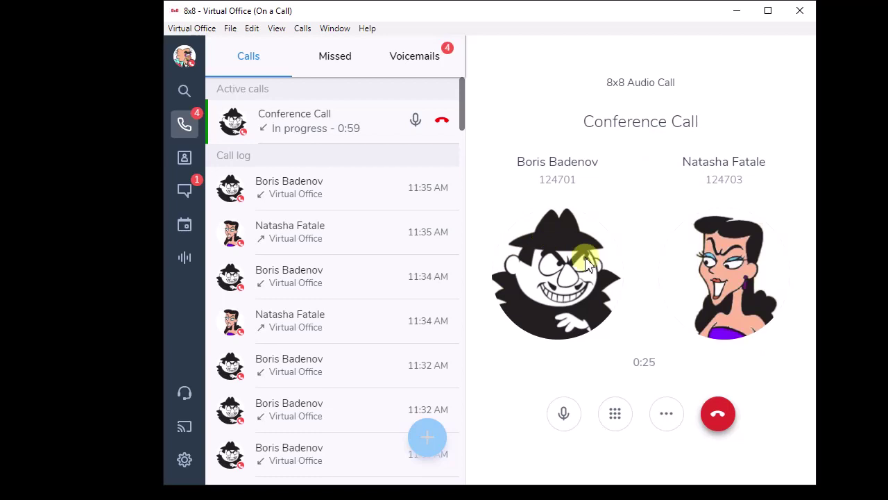
{"action": "key", "text": "ctrl+m"}
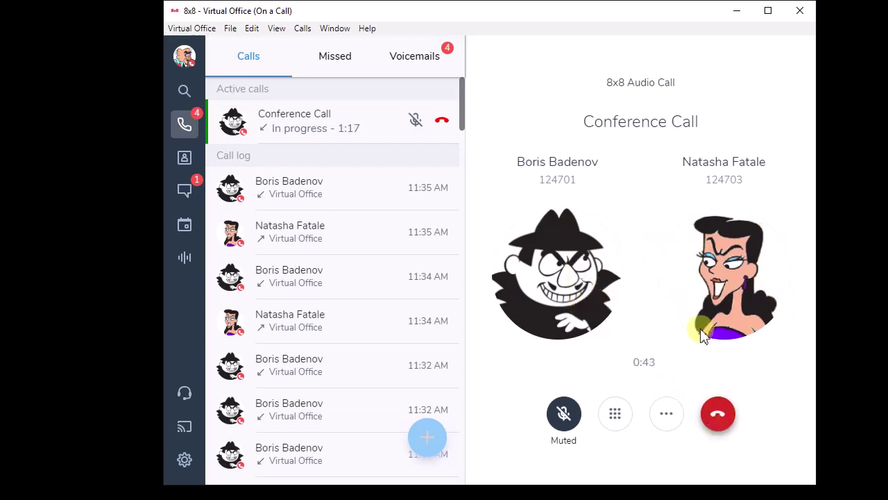
- Hang up your side so the caller and office manager continue the conference without you
{"action": "left_click", "coordinate": [718, 414]}
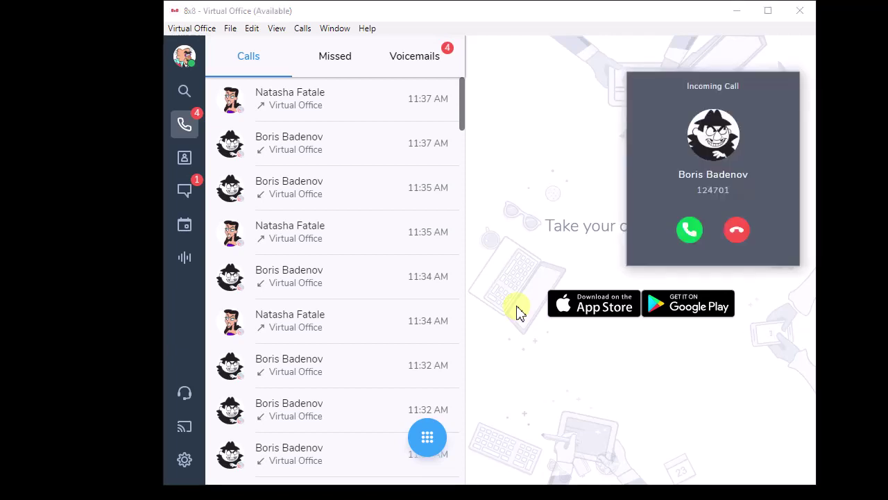
- Answer the new incoming call and mute your microphone on it
{"action": "left_click", "coordinate": [689, 230]}
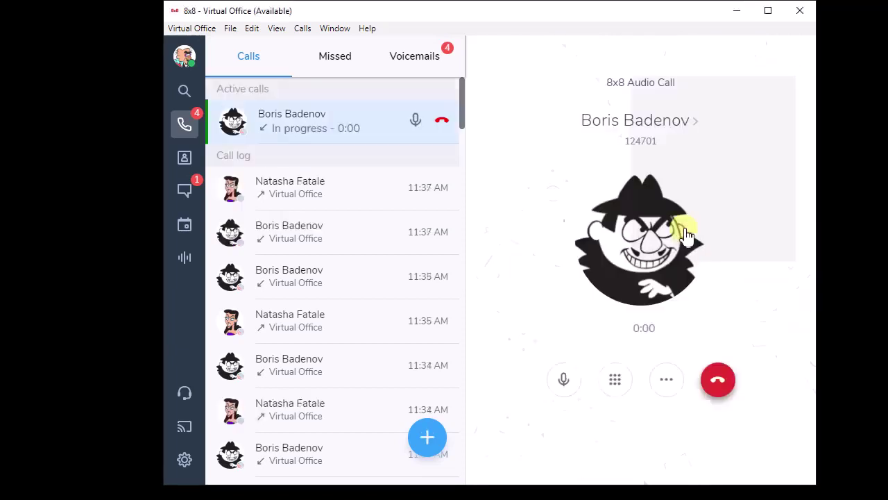
{"action": "key", "text": "ctrl+m"}
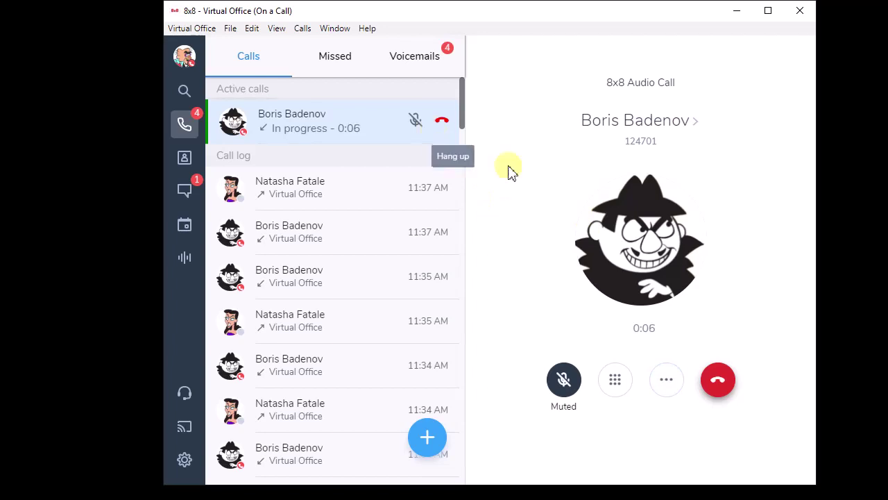
{"action": "left_click", "coordinate": [668, 382]}
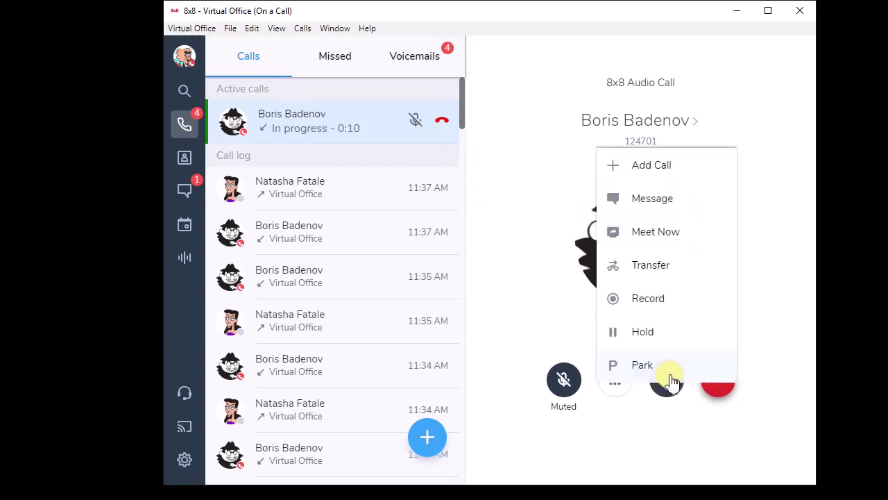
- Hold the caller and dial an outside phone number found via the Company contact search
{"action": "left_click", "coordinate": [670, 166]}
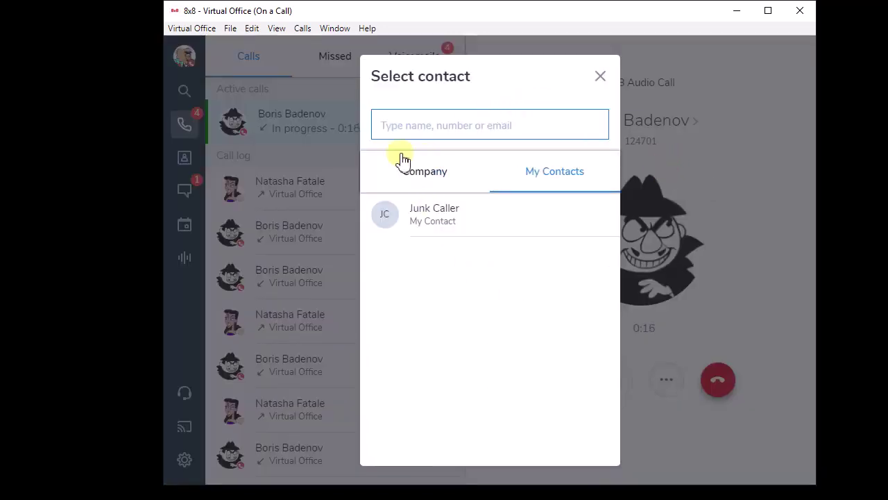
{"action": "left_click", "coordinate": [424, 179]}
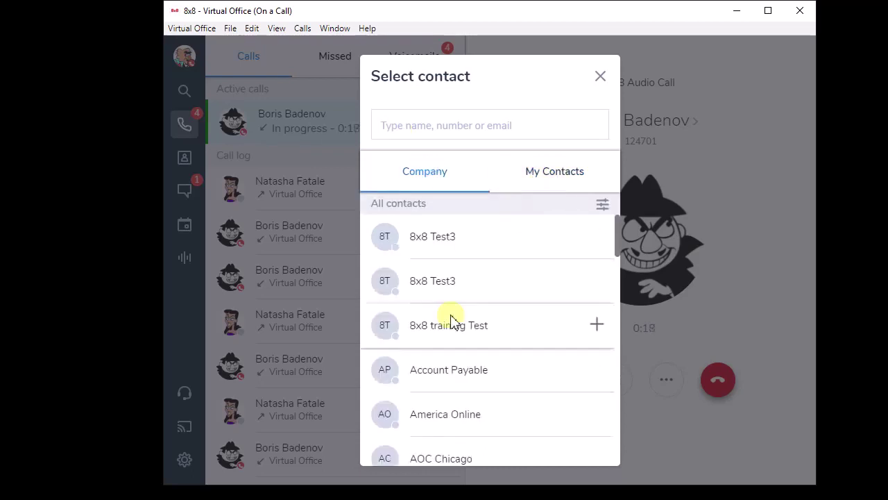
{"action": "left_click", "coordinate": [442, 127]}
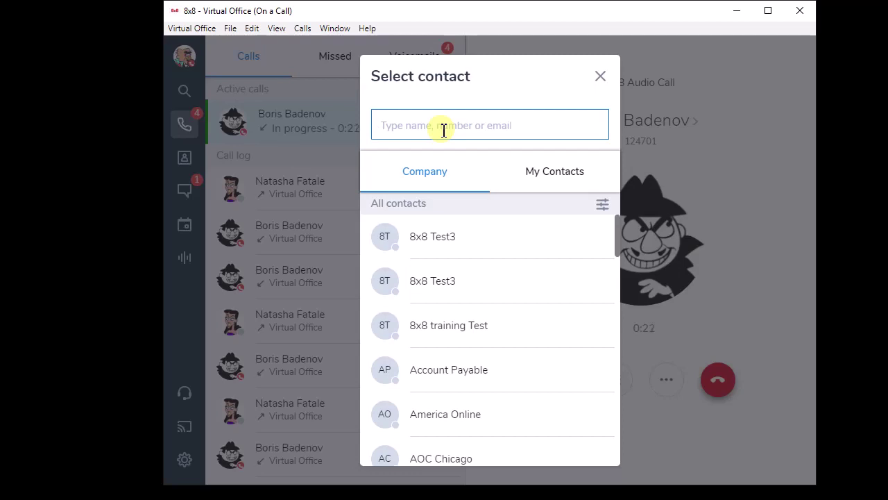
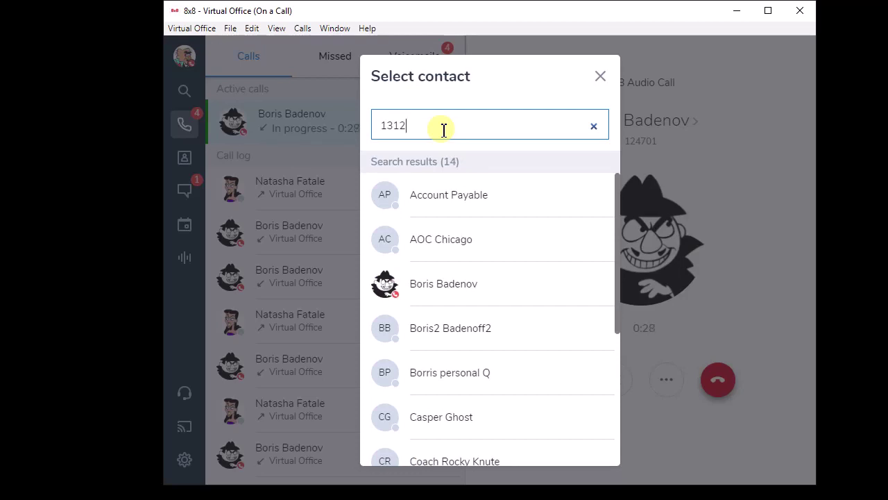
{"action": "mouse_move", "coordinate": [444, 192]}
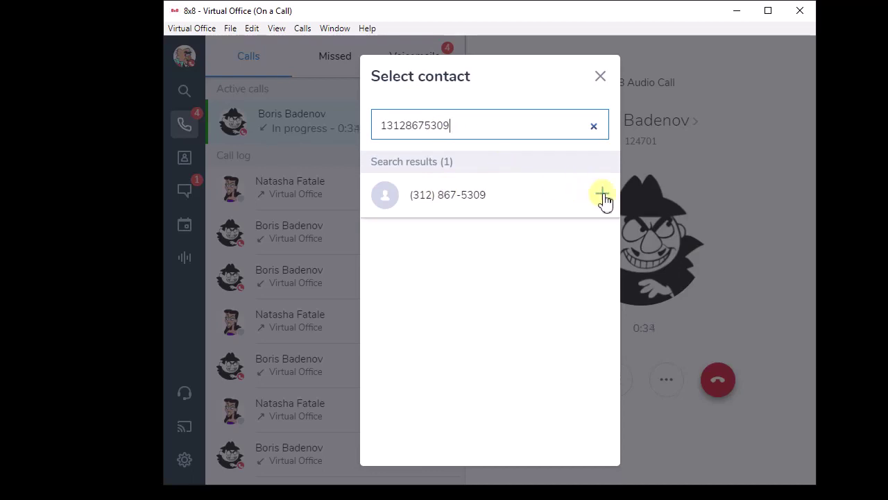
{"action": "left_click", "coordinate": [603, 198]}
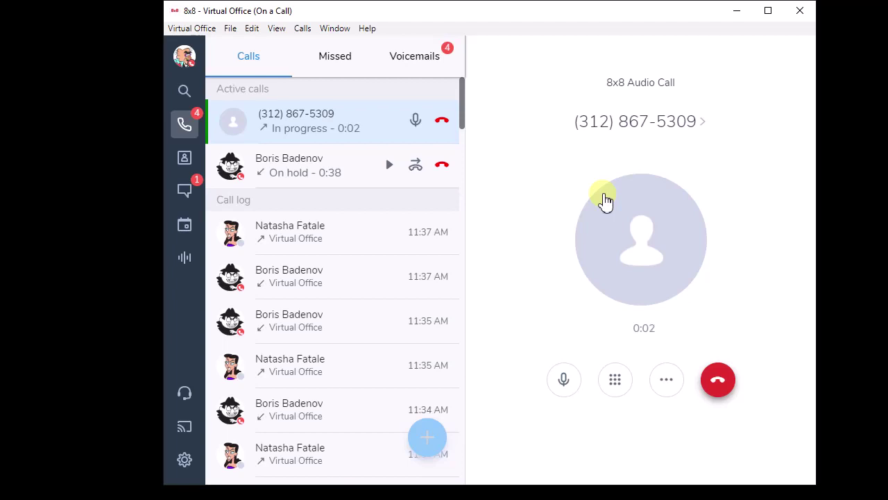
- Mute the outgoing call and merge it with the held caller into one conference
{"action": "key", "text": "ctrl+m"}
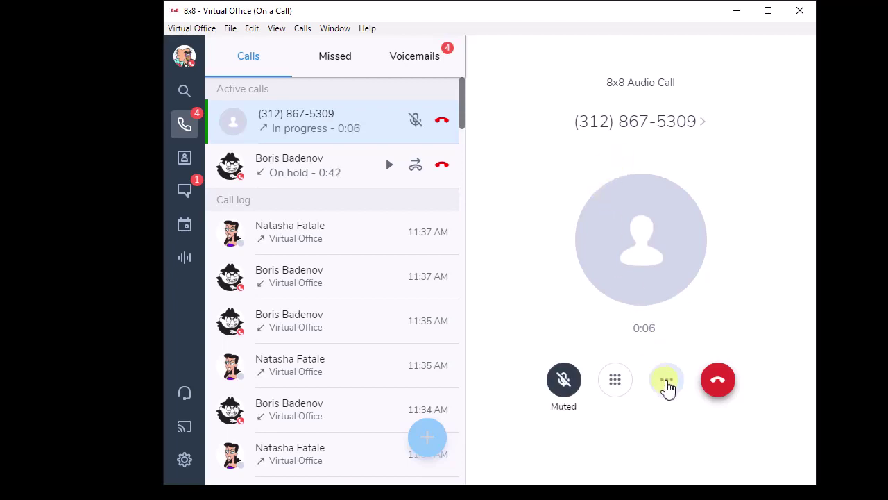
{"action": "left_click", "coordinate": [666, 380]}
{"action": "left_click", "coordinate": [671, 174]}
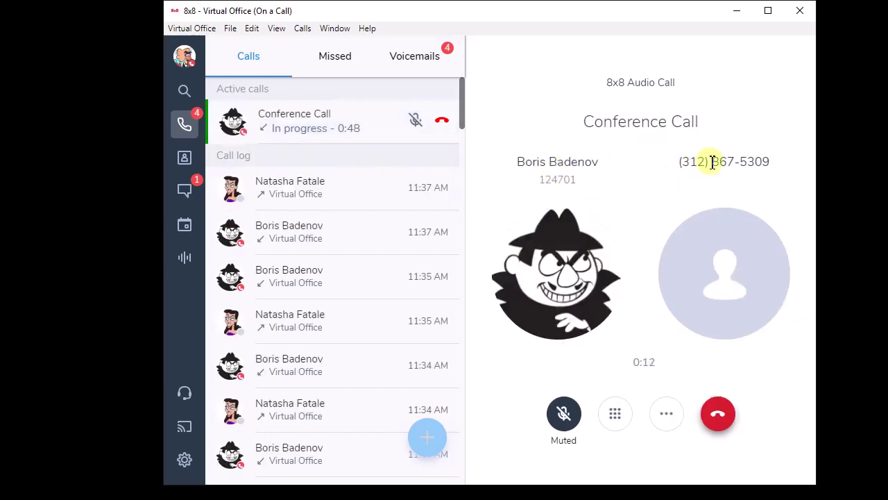
- Hang up with Let others continue, leaving the caller and outside party connected
{"action": "left_click", "coordinate": [720, 415]}
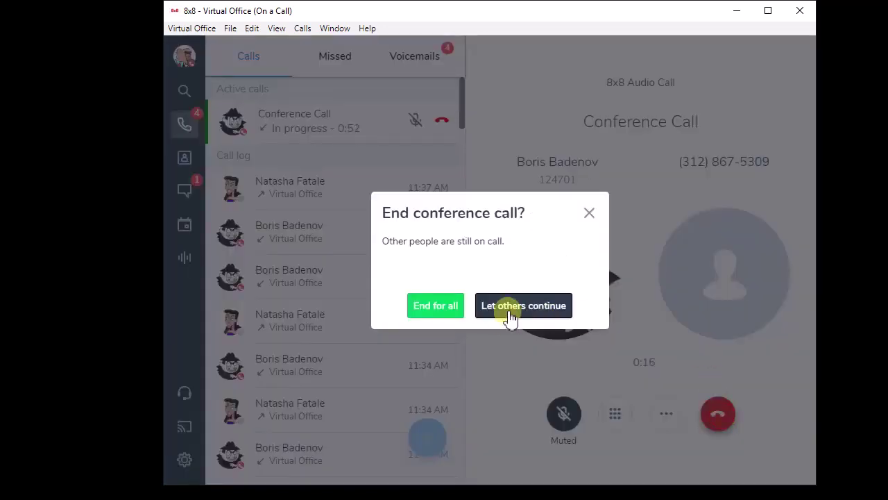
{"action": "left_click", "coordinate": [510, 312]}
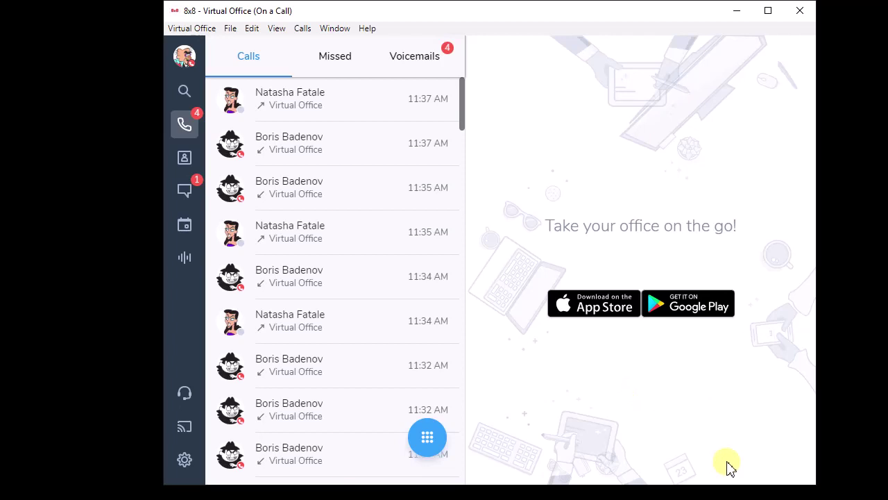